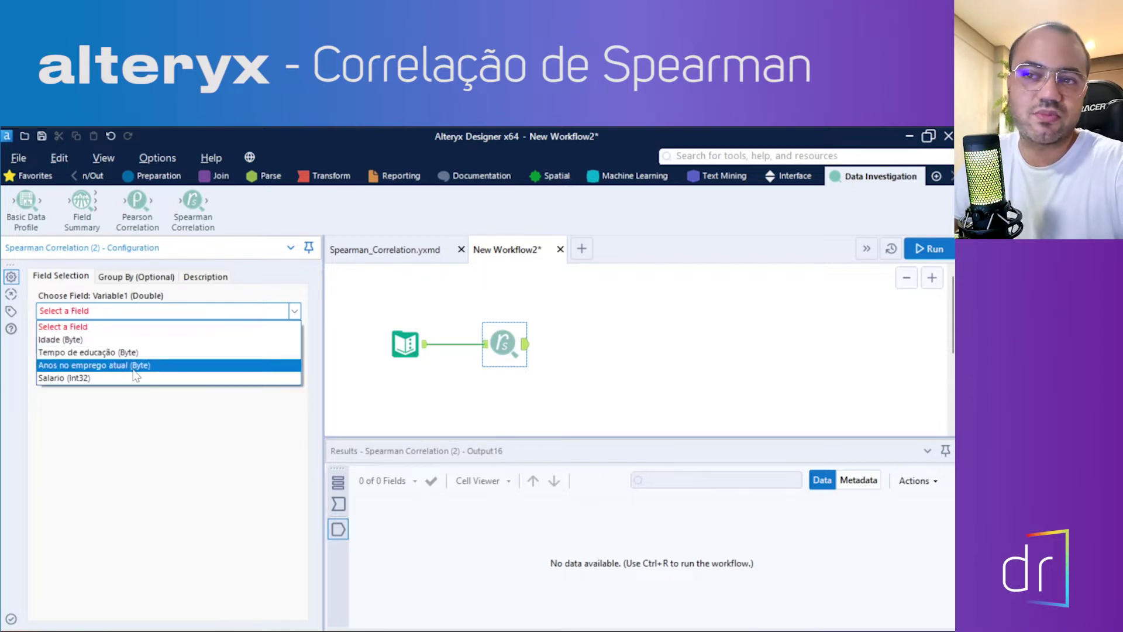
Step: Map Variable1 to Idade and Variable2 to Tempo de educação in the Spearman Correlation tool and run the workflow
left_click(107, 345)
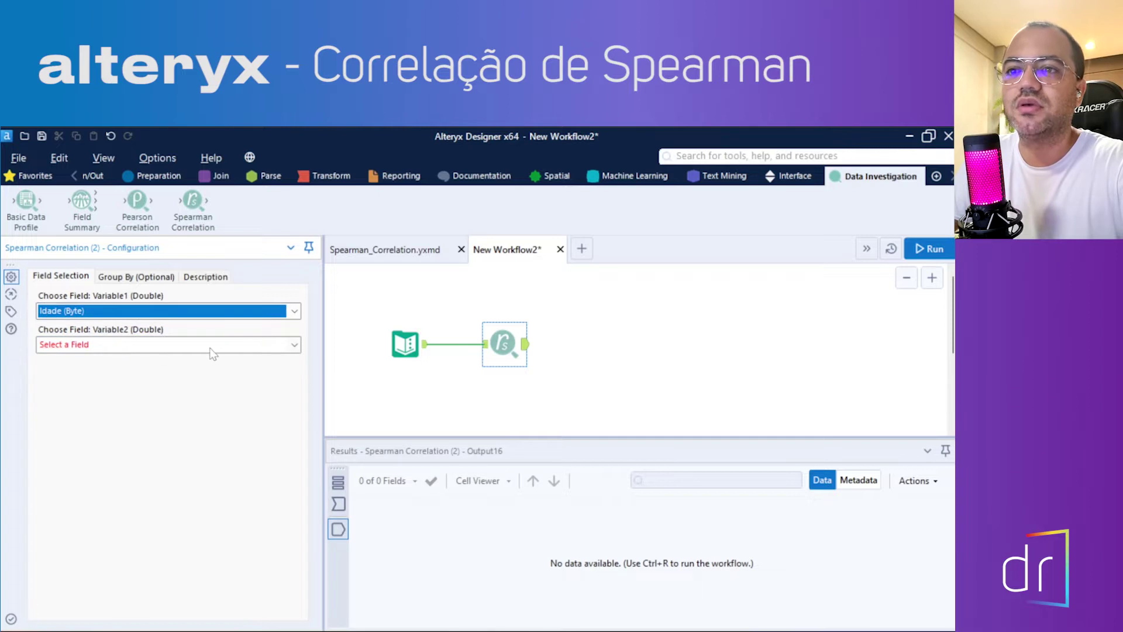
left_click(295, 345)
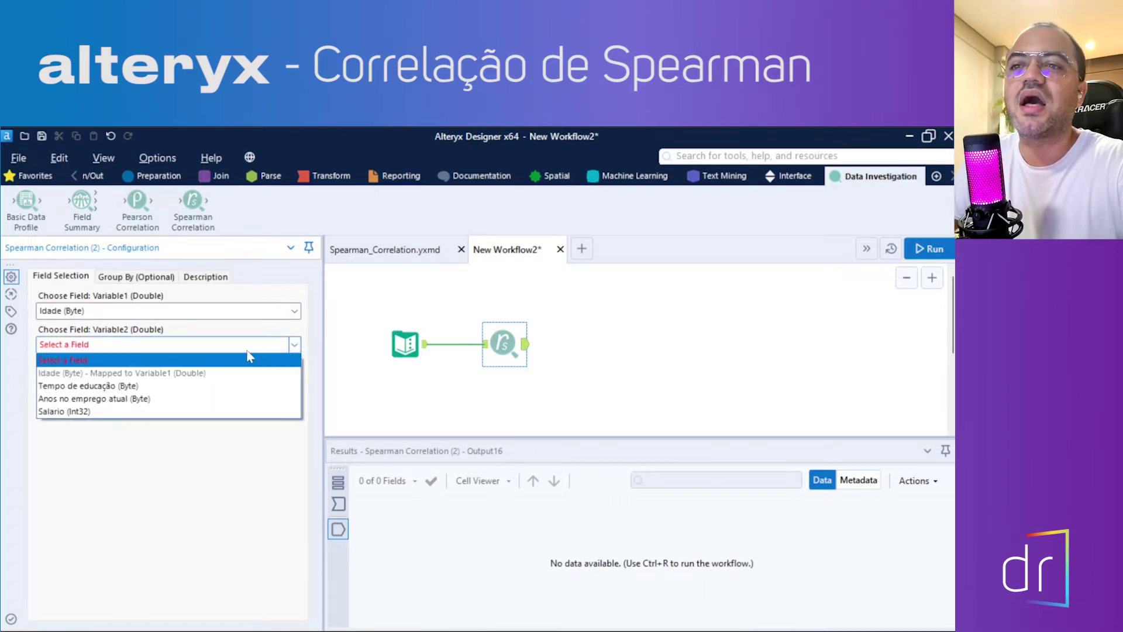
left_click(212, 386)
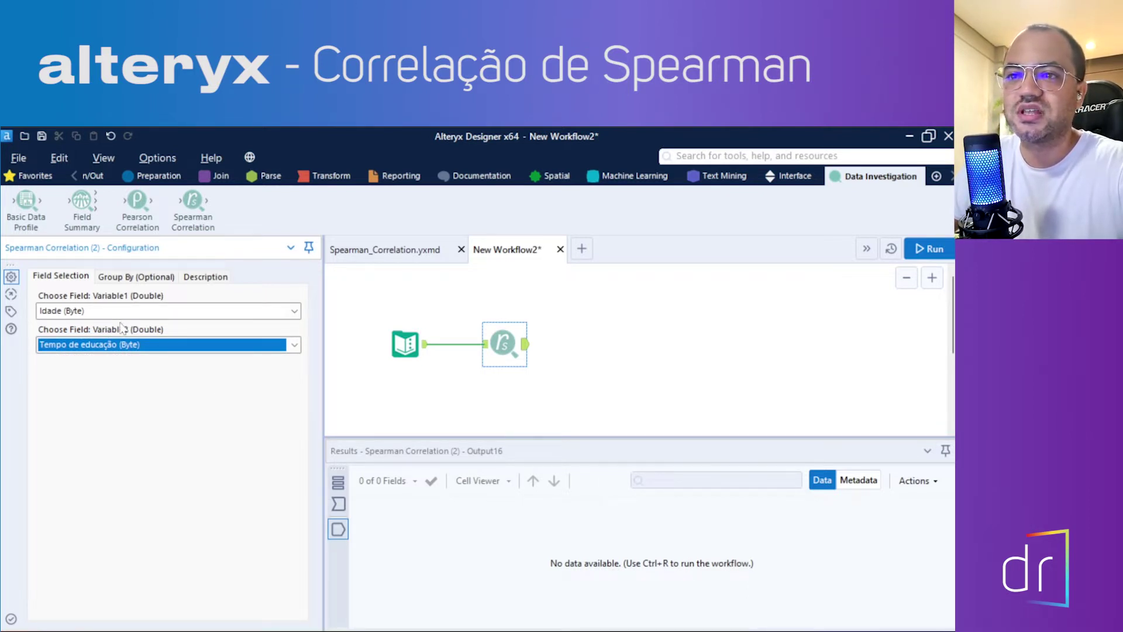
left_click(931, 250)
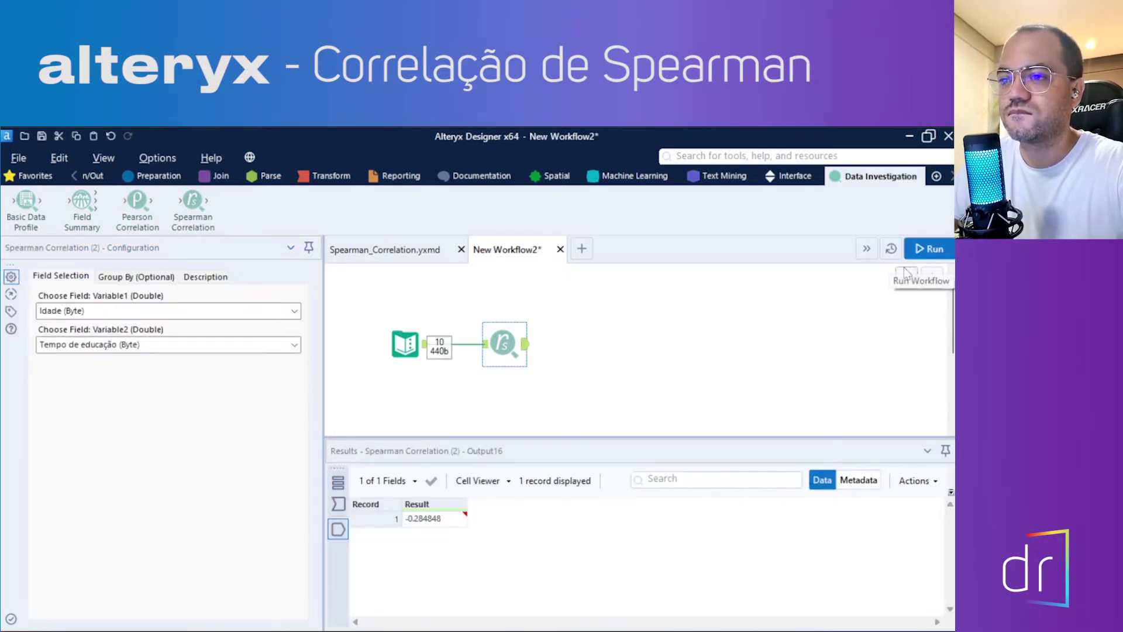
mouse_move(416, 523)
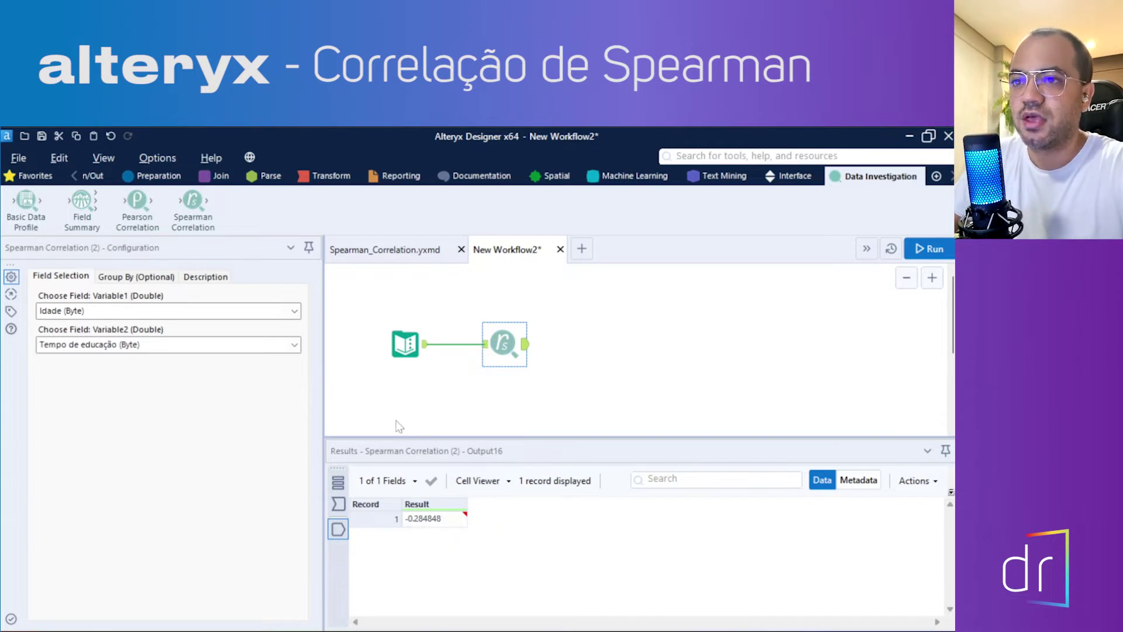
Step: Change Variable2 to Anos no emprego atual and rerun the workflow
left_click(211, 350)
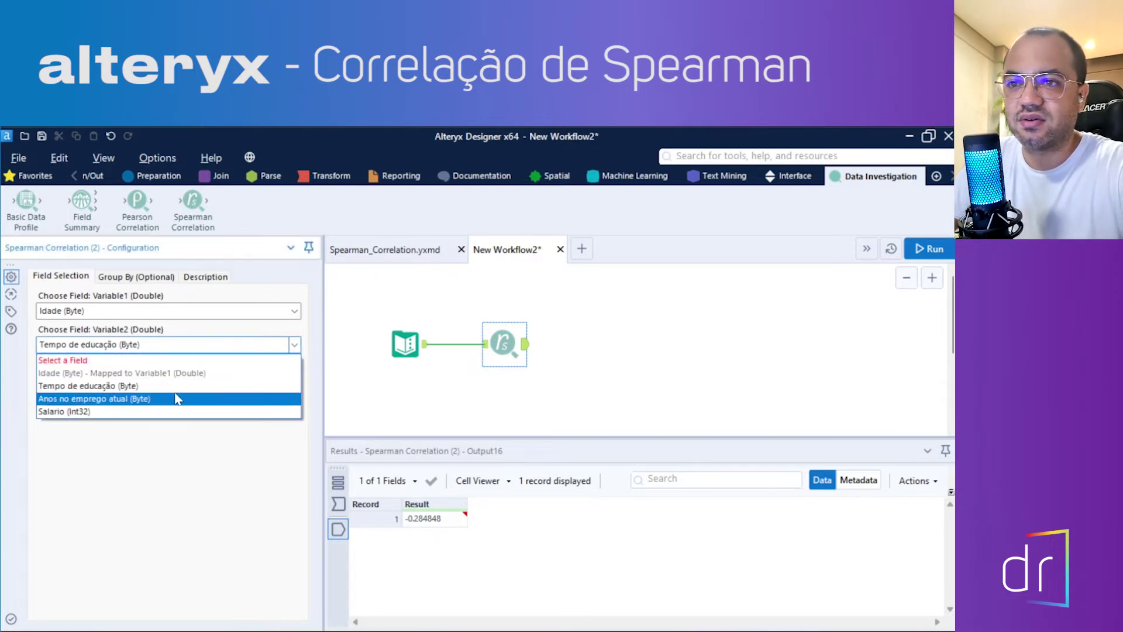
left_click(176, 399)
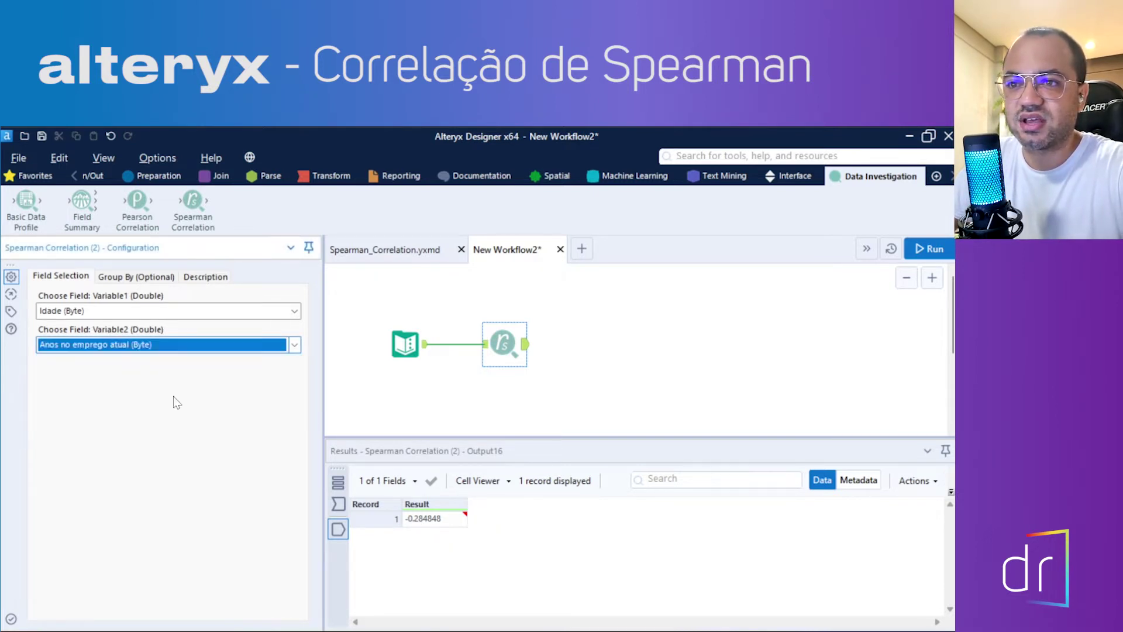
left_click(924, 250)
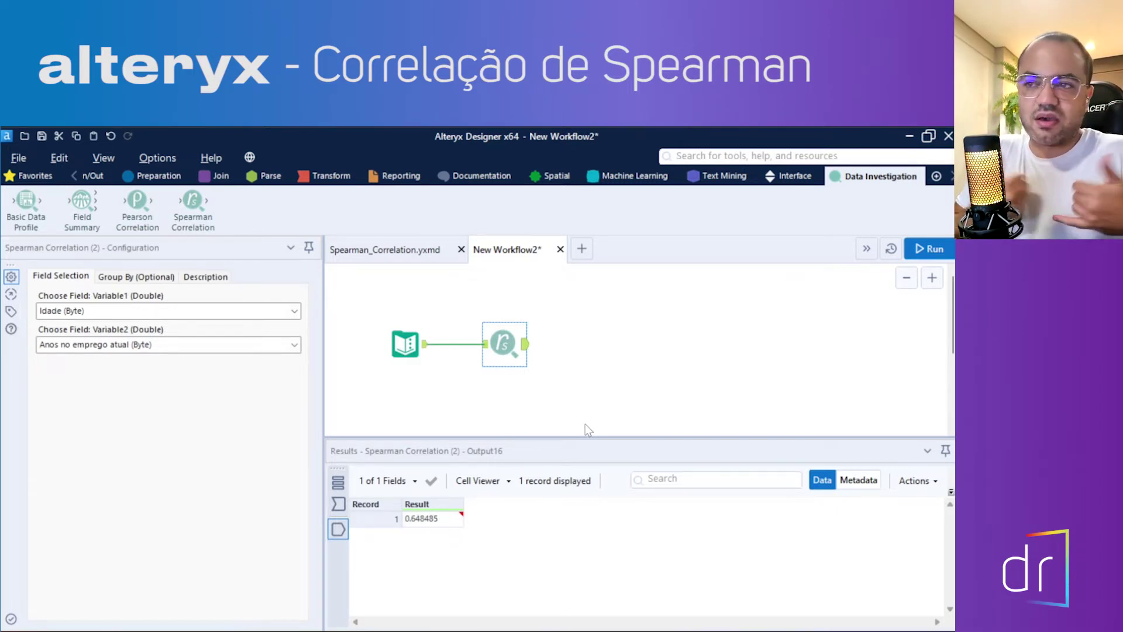
Step: Change Variable2 to Salario and rerun the workflow
left_click(155, 345)
left_click(128, 413)
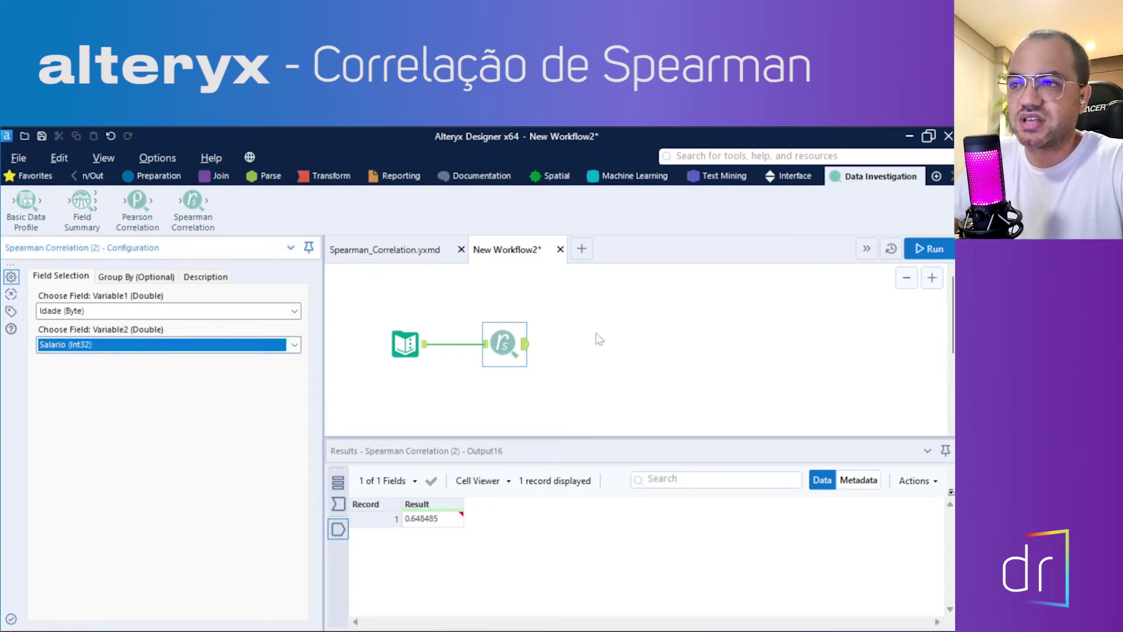
left_click(929, 248)
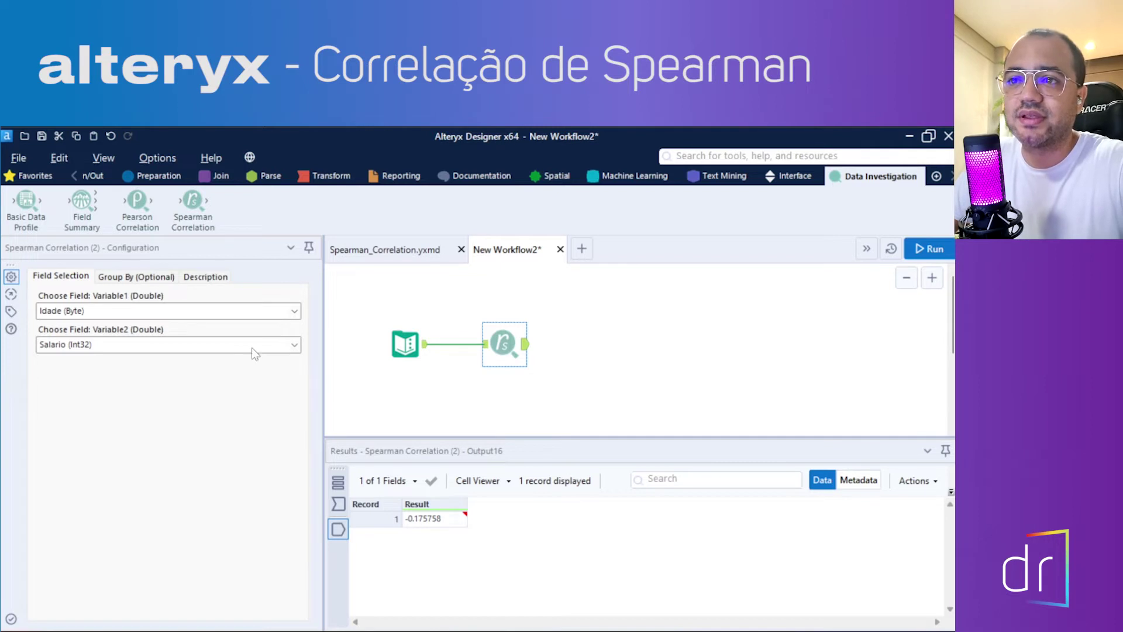
Step: Enable grouping by the Industria field for the existing Spearman Correlation tool
left_click(132, 279)
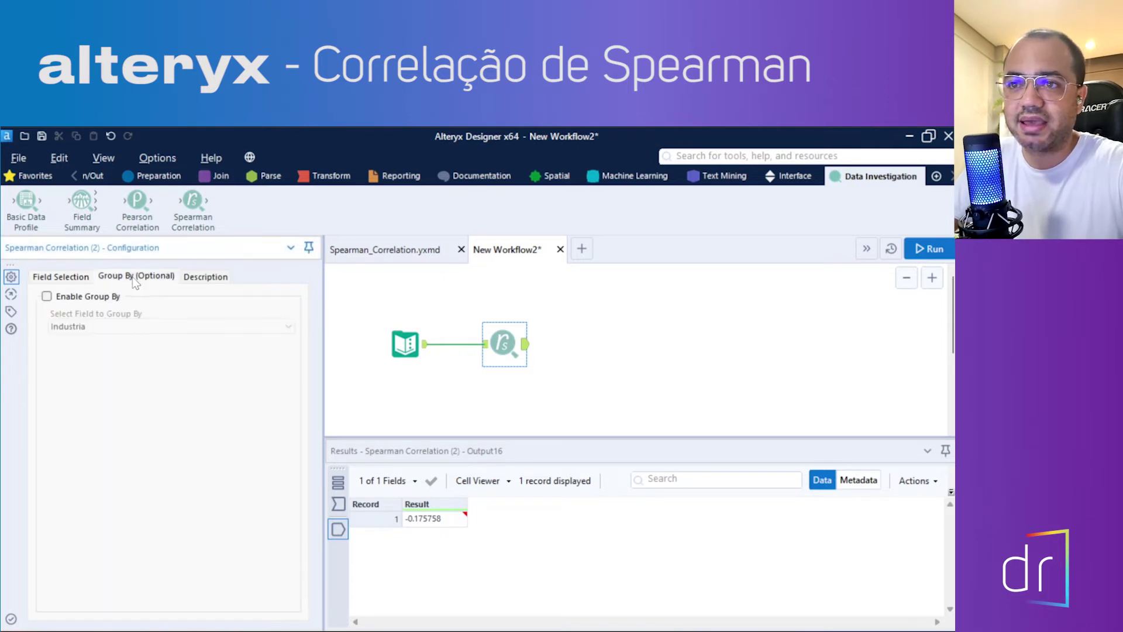
left_click(47, 297)
left_click(113, 329)
left_click(114, 338)
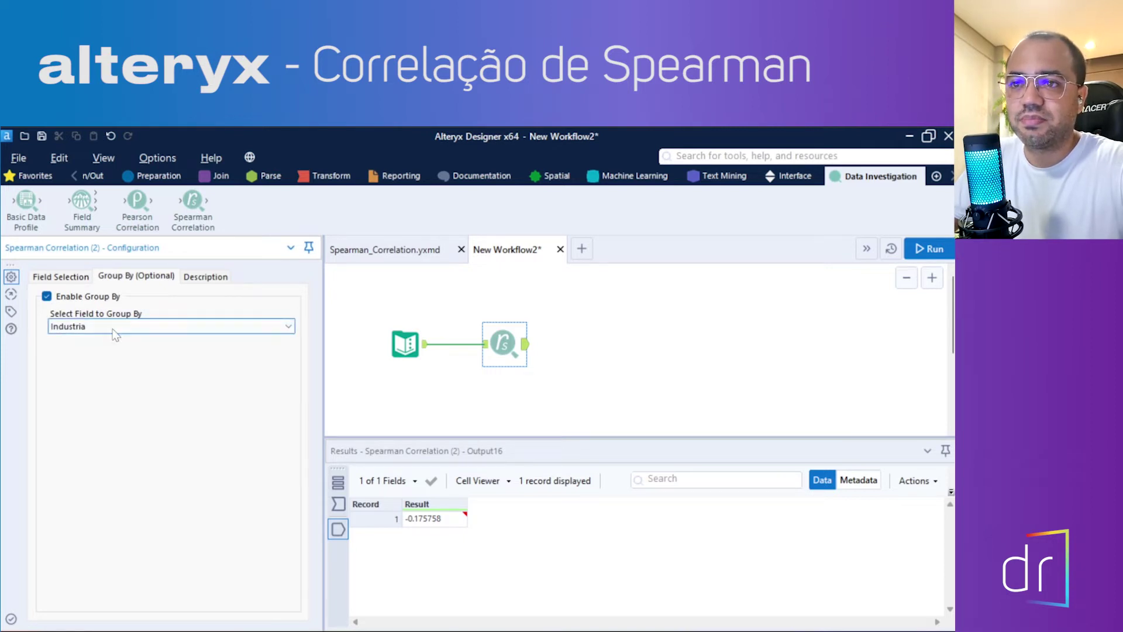
Step: Examine the tool's input records and field mapping, and compare them with the ungrouped correlation output
left_click(338, 507)
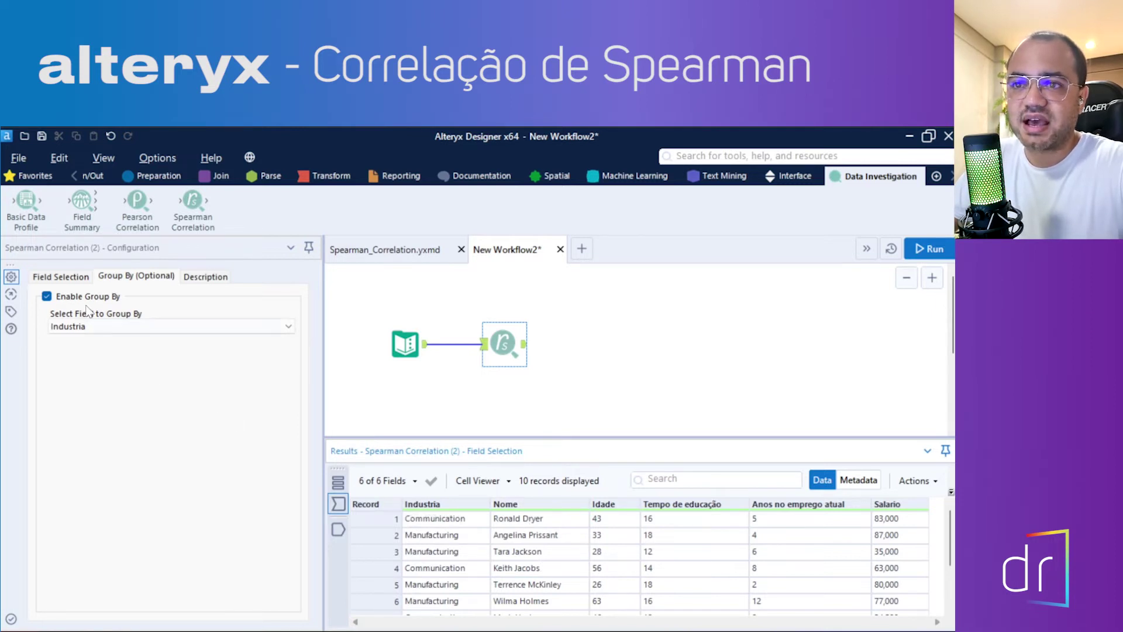
left_click(78, 278)
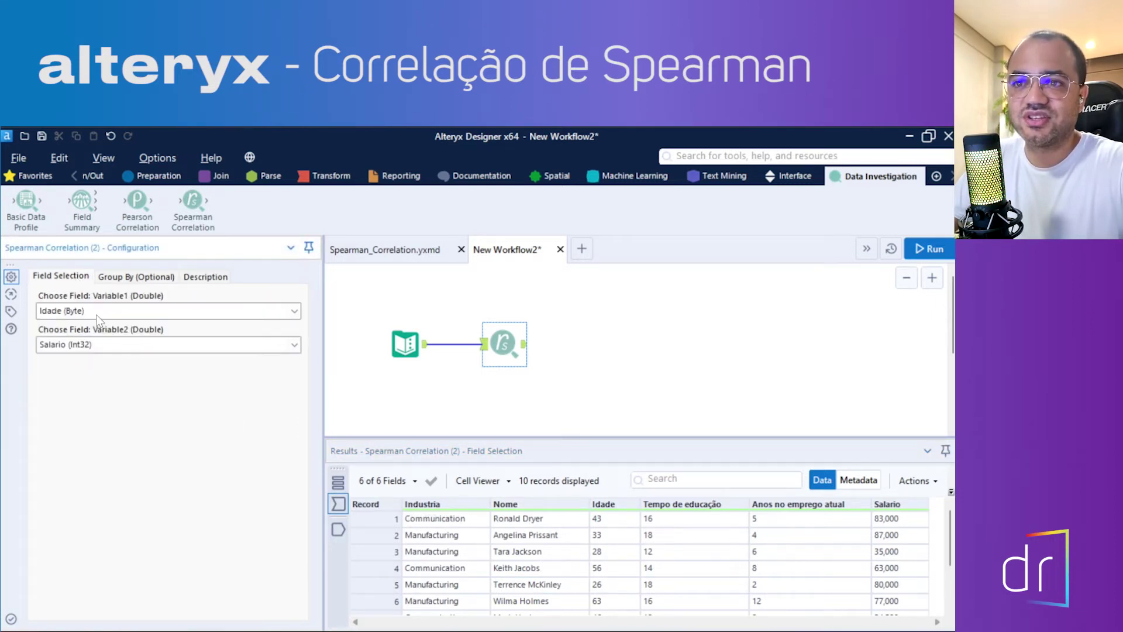
left_click(338, 529)
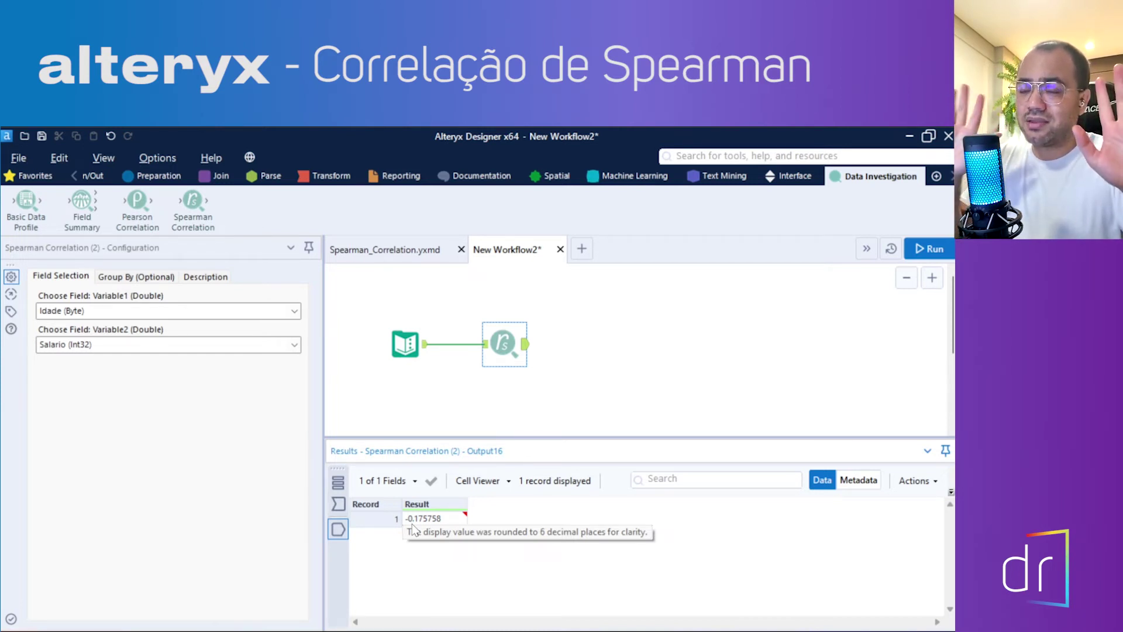
Step: Turn off grouping for the existing Spearman Correlation tool and return to its field selection
left_click(159, 280)
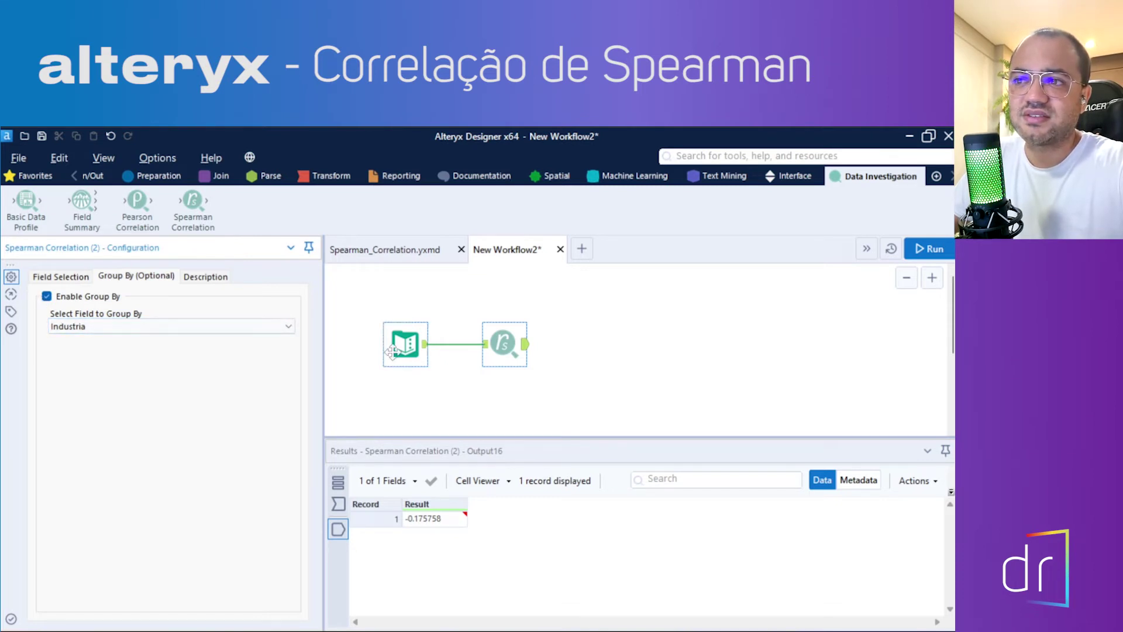
left_click(50, 297)
left_click(54, 278)
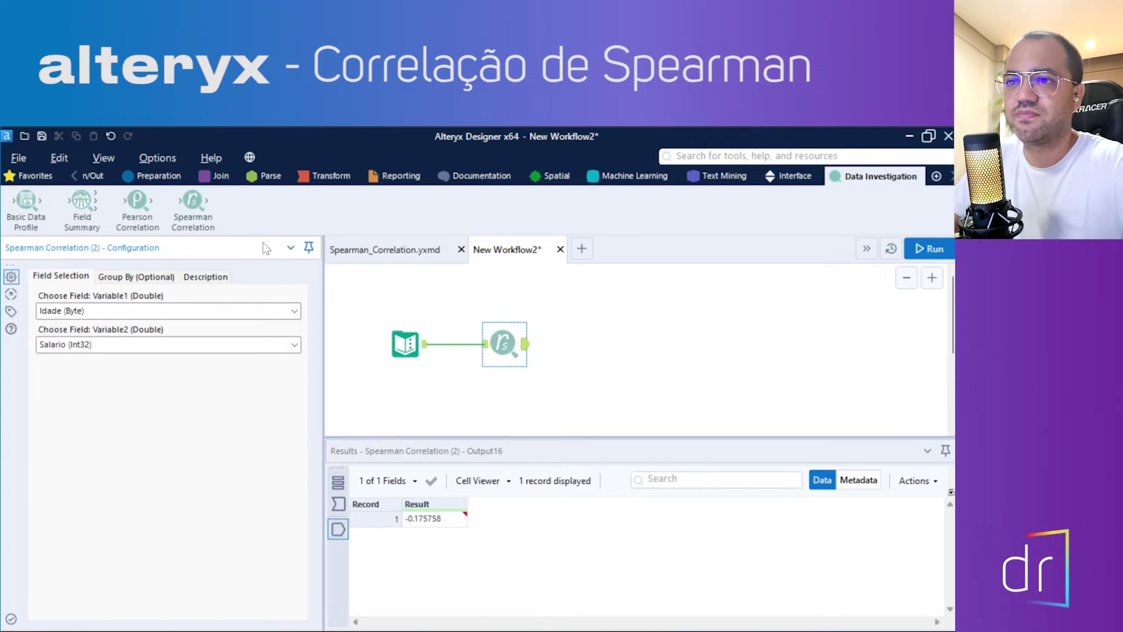
Step: Add a second Spearman Correlation tool connected to the input data below the first, mapping Variable1 to Idade and Variable2 to Salario
left_click_drag(188, 212, 512, 398)
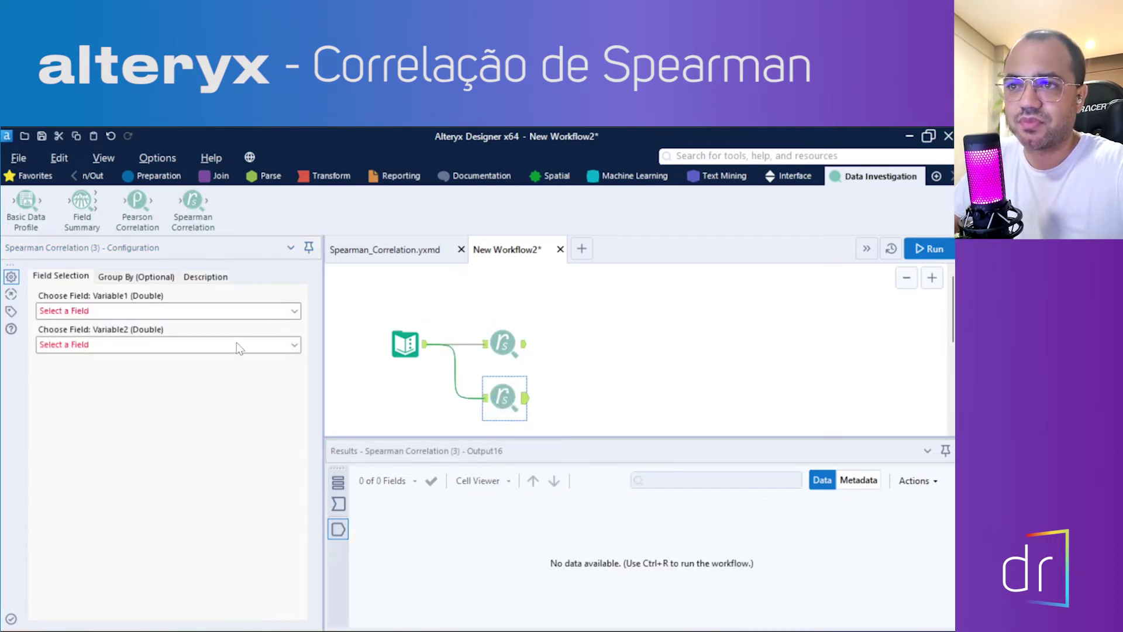
left_click(243, 310)
left_click(196, 336)
left_click(196, 344)
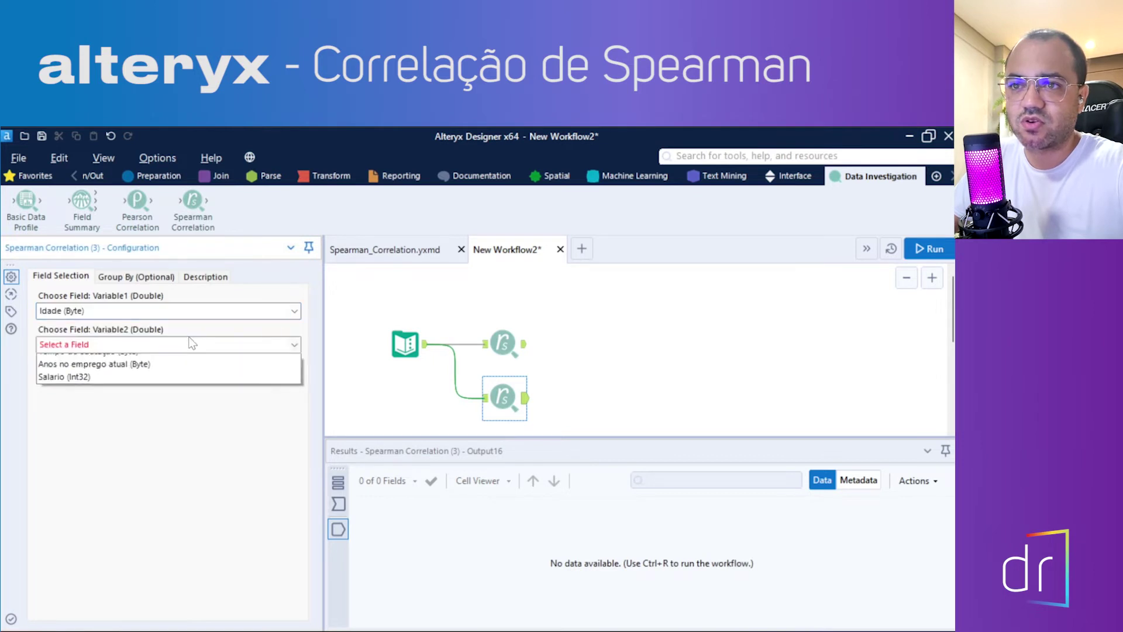
left_click(193, 412)
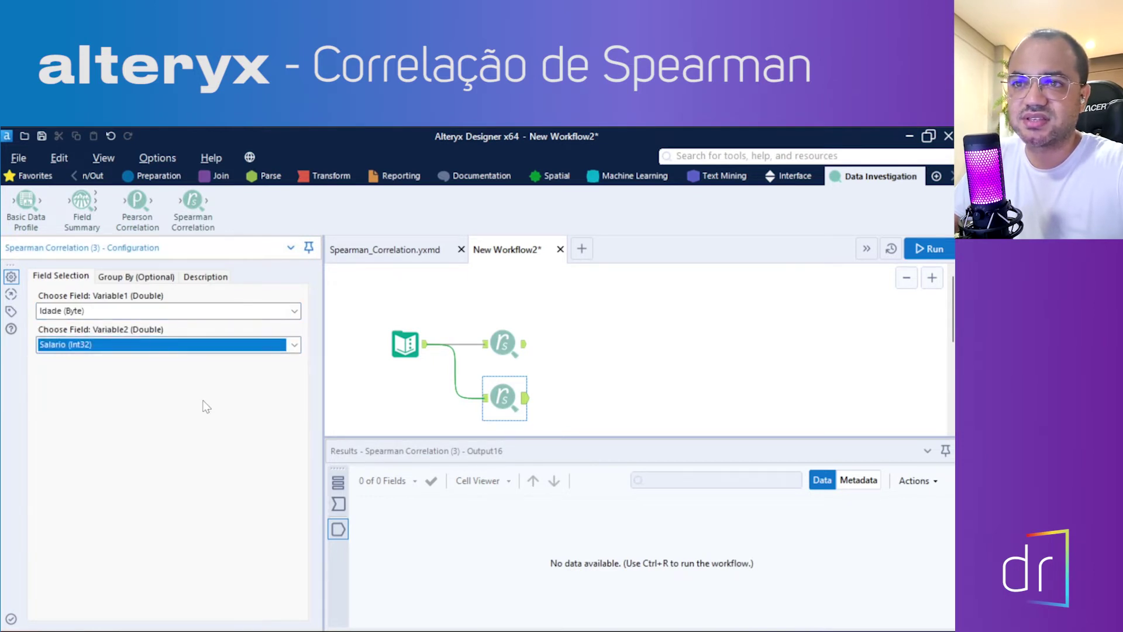
Step: Enable grouping by Industria for the second Spearman Correlation tool and run the workflow
left_click(123, 277)
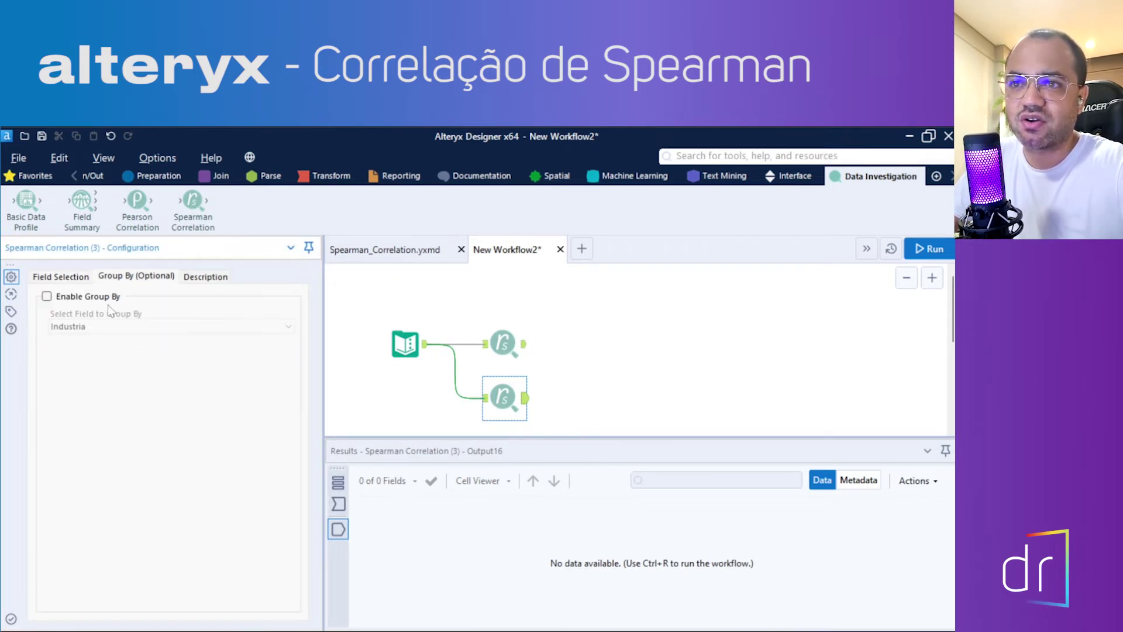
left_click(46, 296)
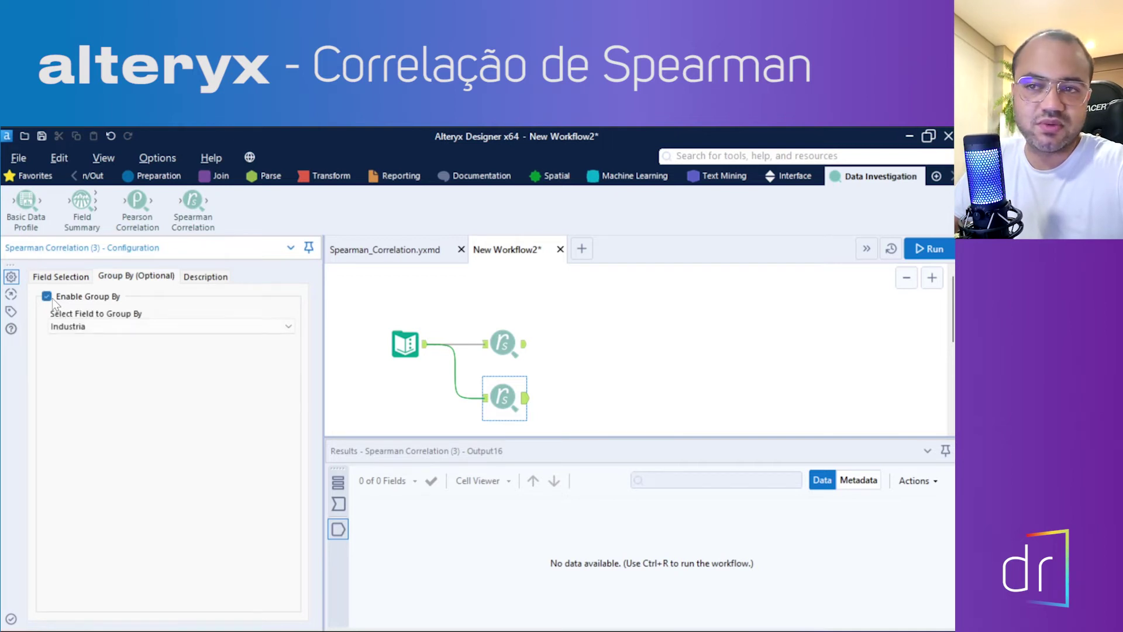
left_click(85, 327)
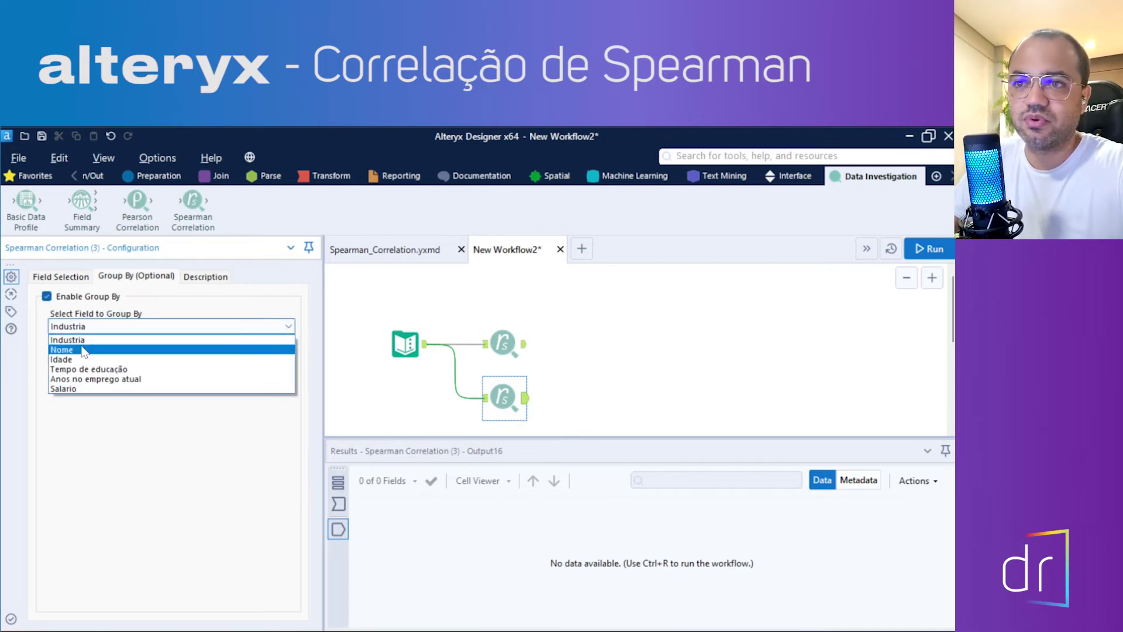
left_click(82, 340)
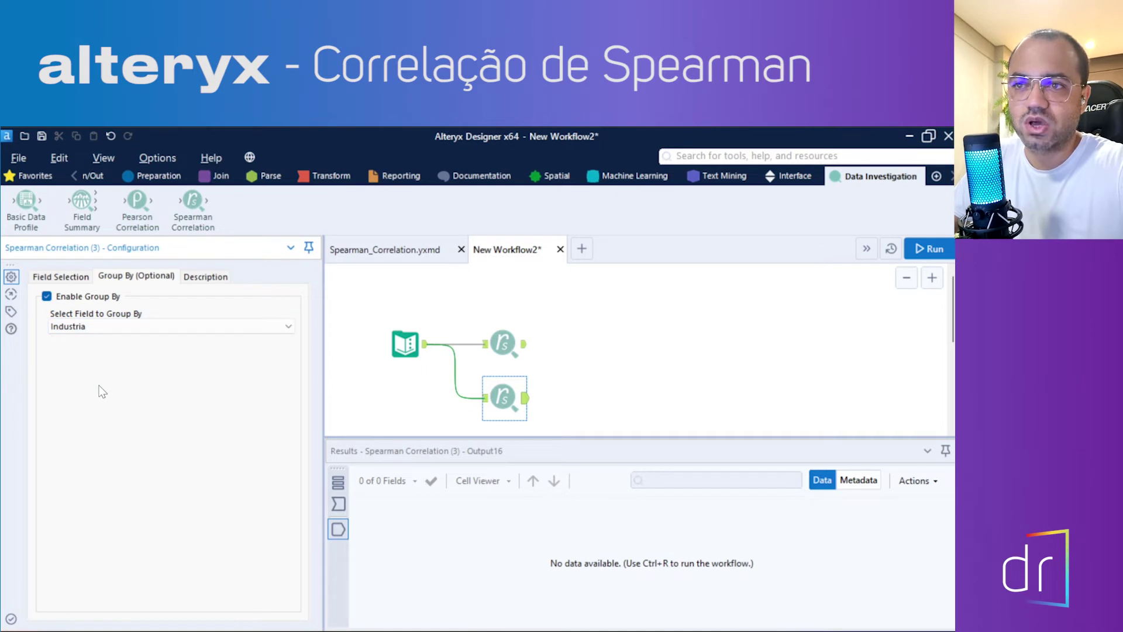
left_click(930, 250)
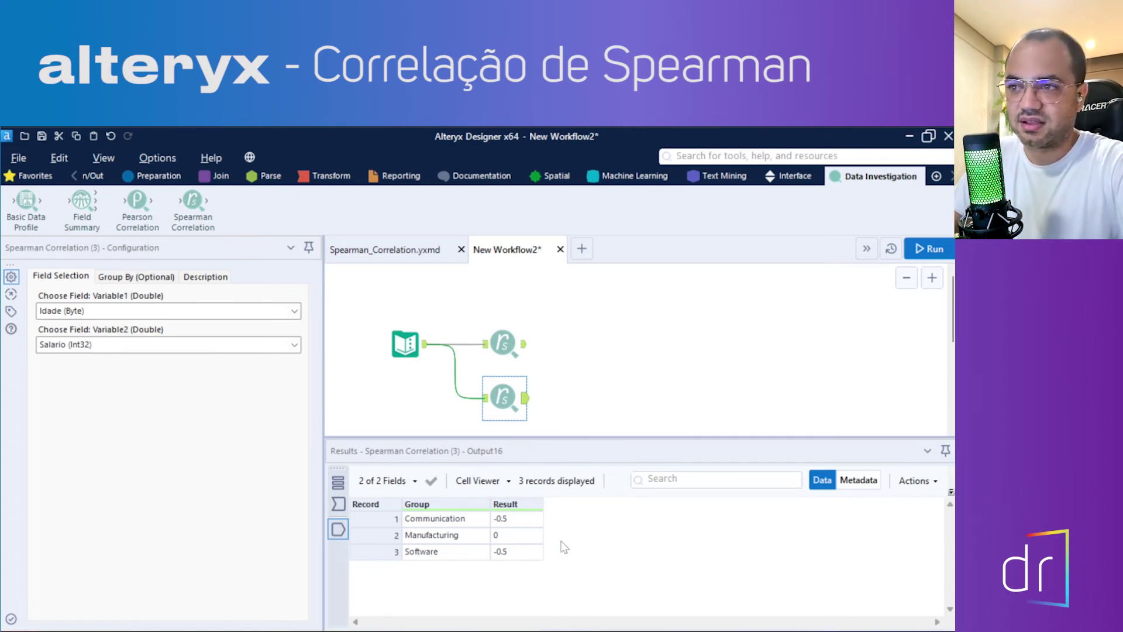
Step: Examine the correlation result for each of the Communication, Manufacturing and Software groups
left_click(460, 521)
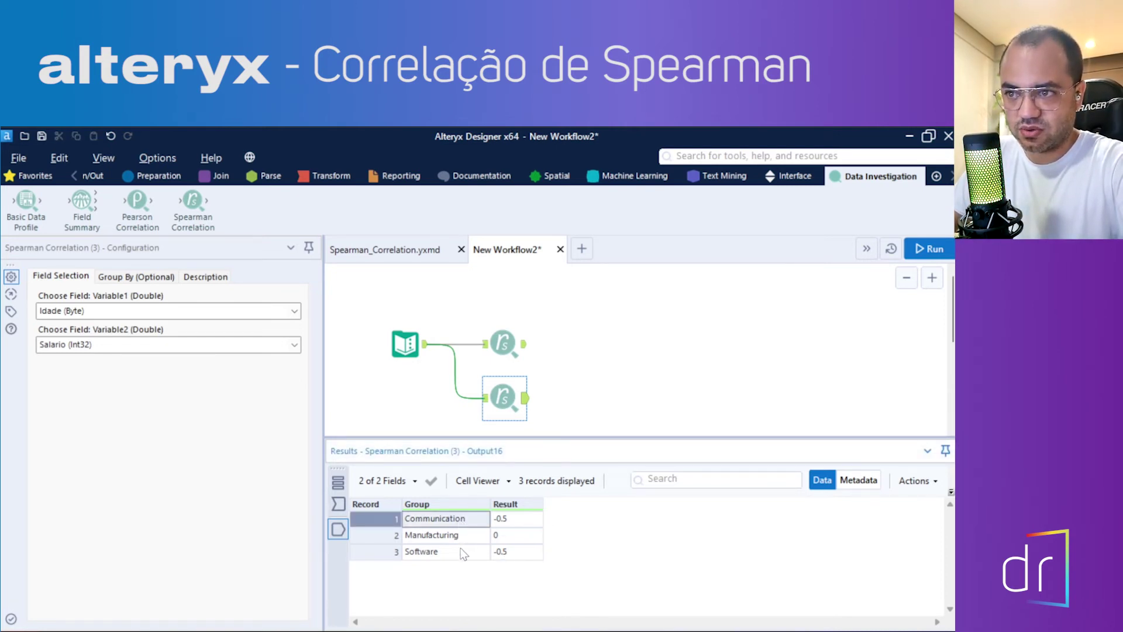
left_click(463, 552)
left_click(456, 539)
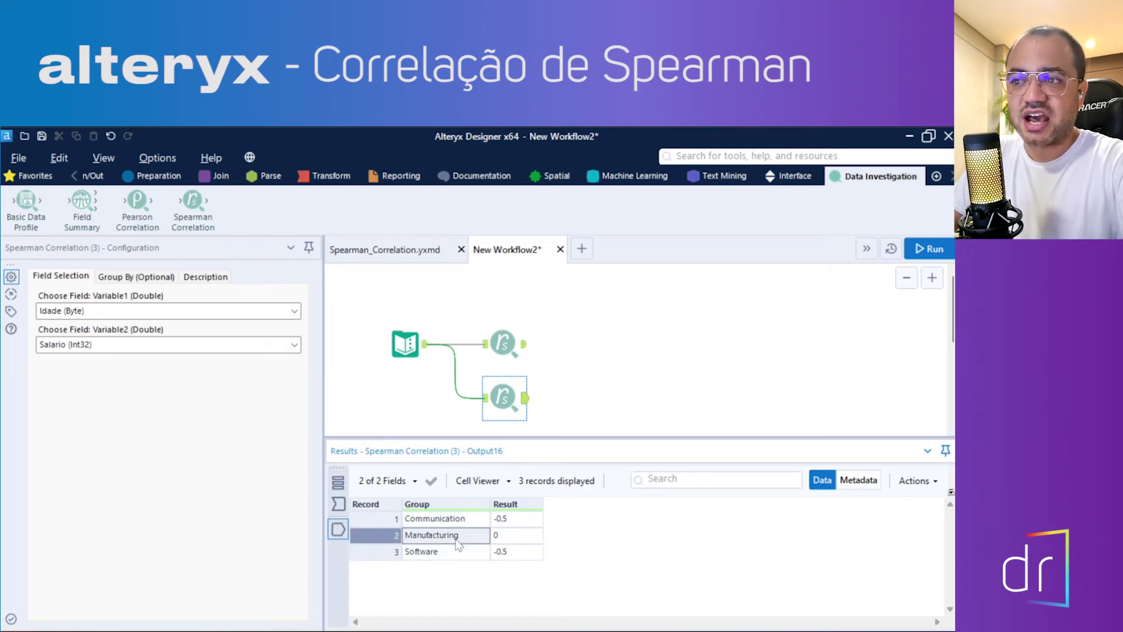
left_click(499, 538)
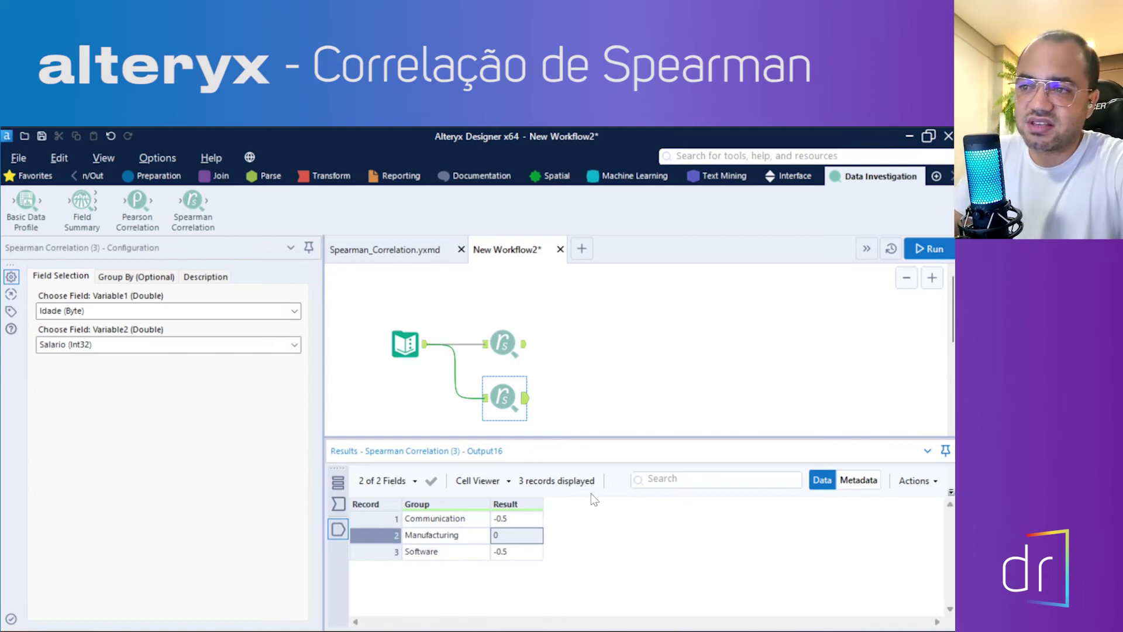
left_click(522, 517)
left_click(517, 551)
Step: Compare the first tool's ungrouped correlation output with the second tool's grouped output
left_click(503, 345)
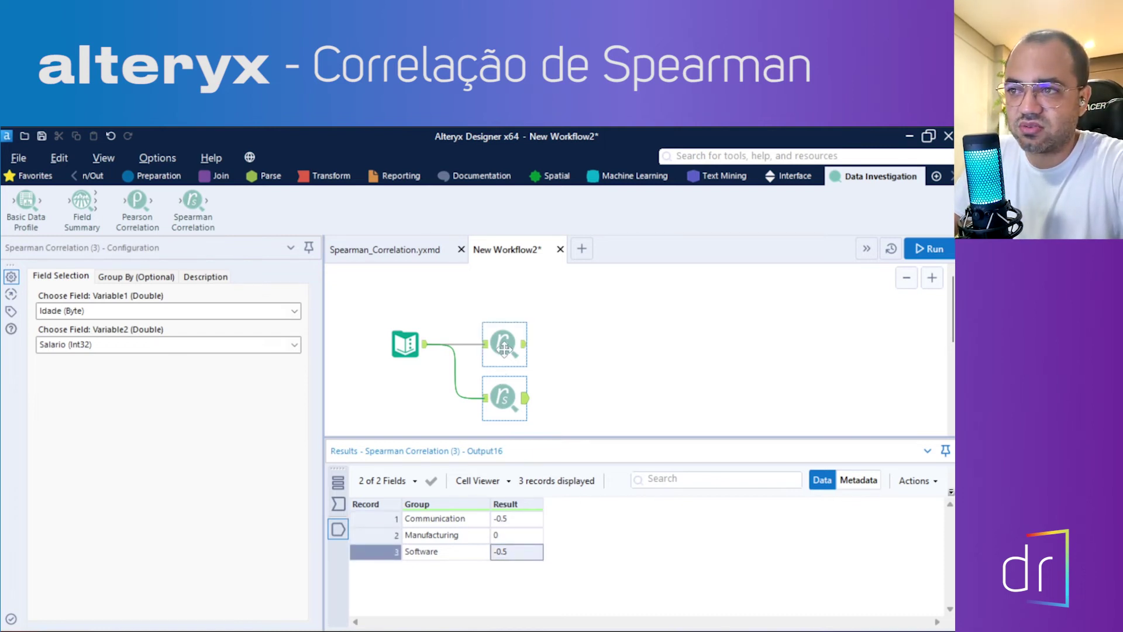
mouse_move(429, 526)
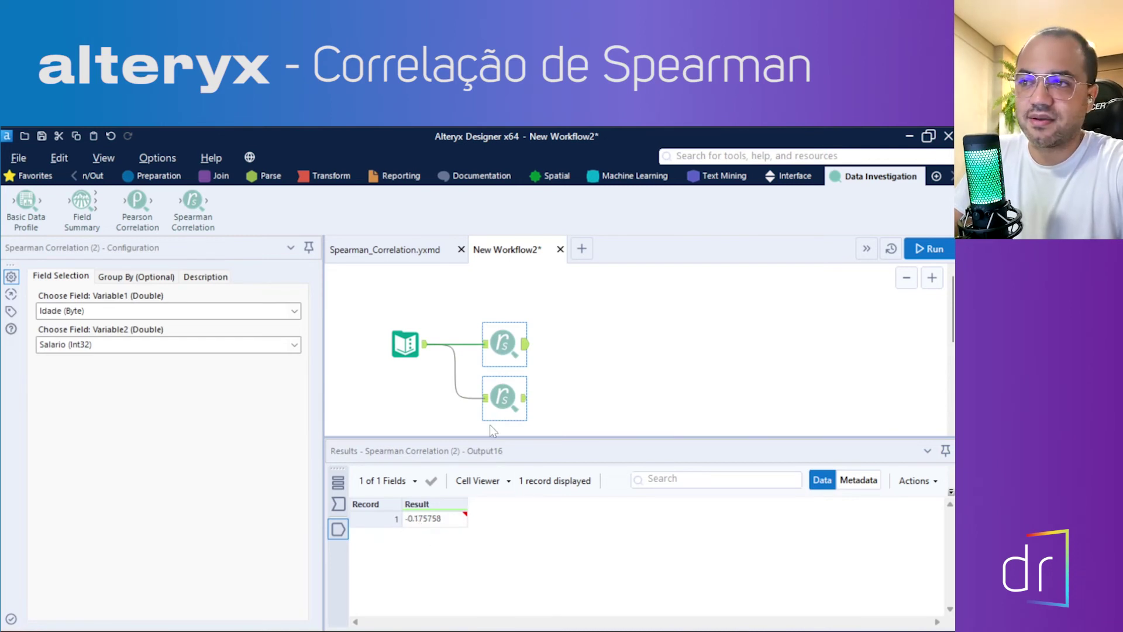
left_click(505, 401)
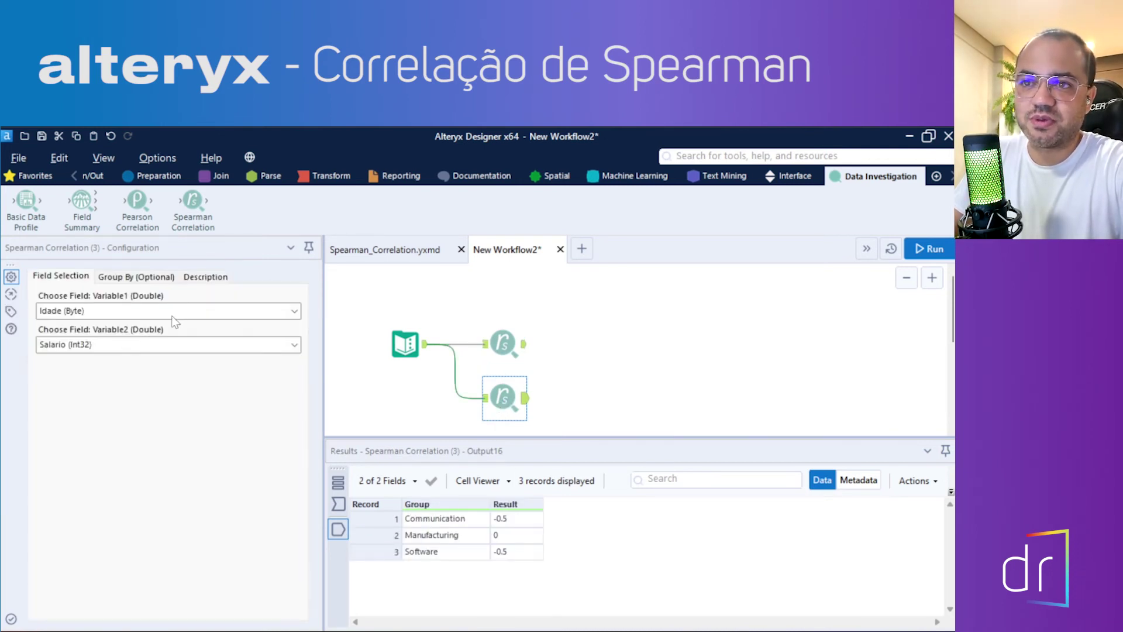
Step: Review the second Spearman Correlation tool's grouping and field selection settings
left_click(119, 279)
left_click(57, 278)
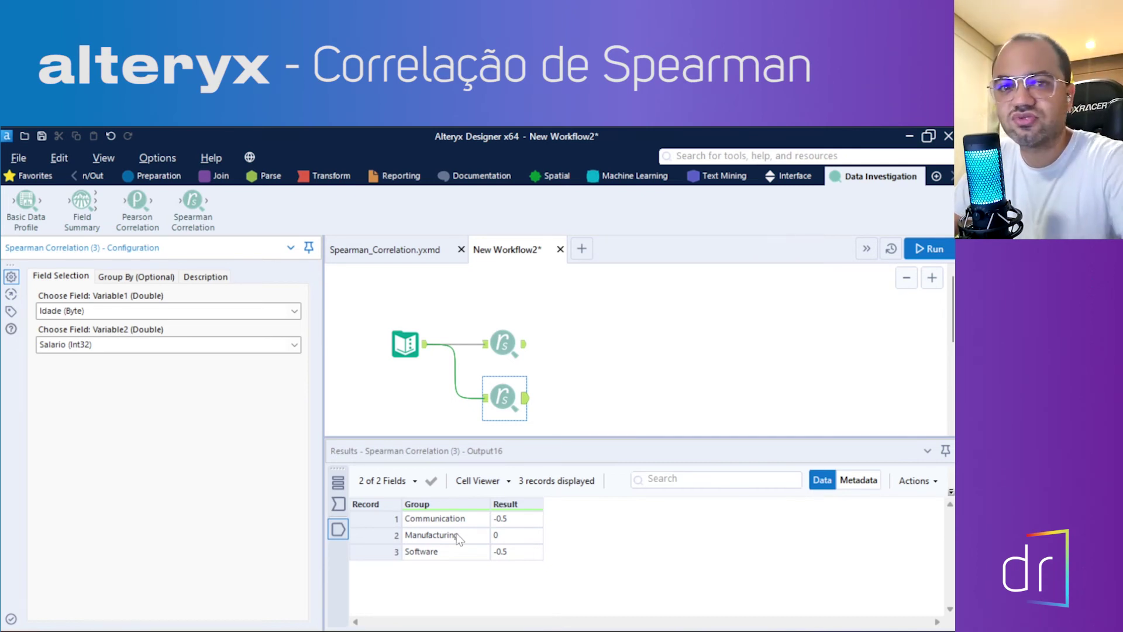
left_click(108, 281)
left_click(81, 278)
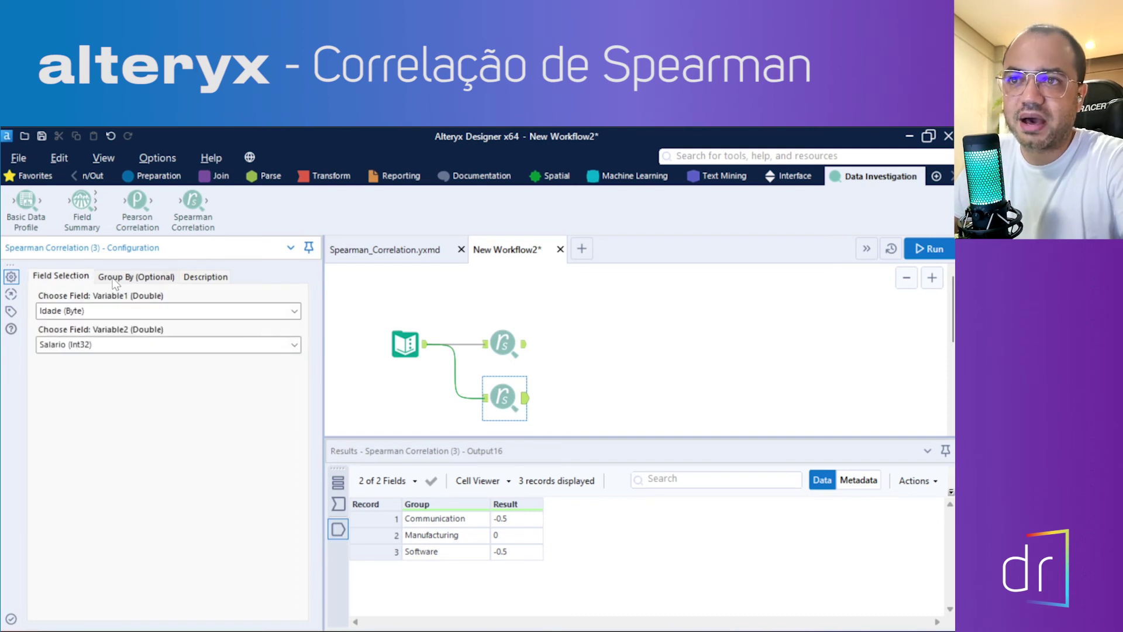
left_click(112, 283)
left_click(78, 279)
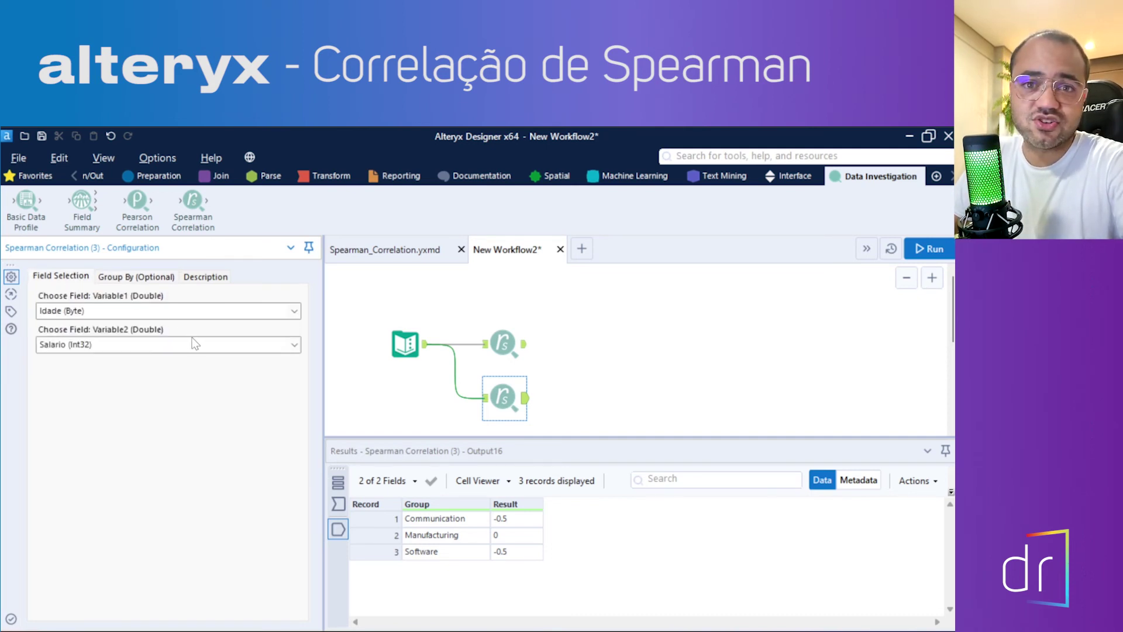